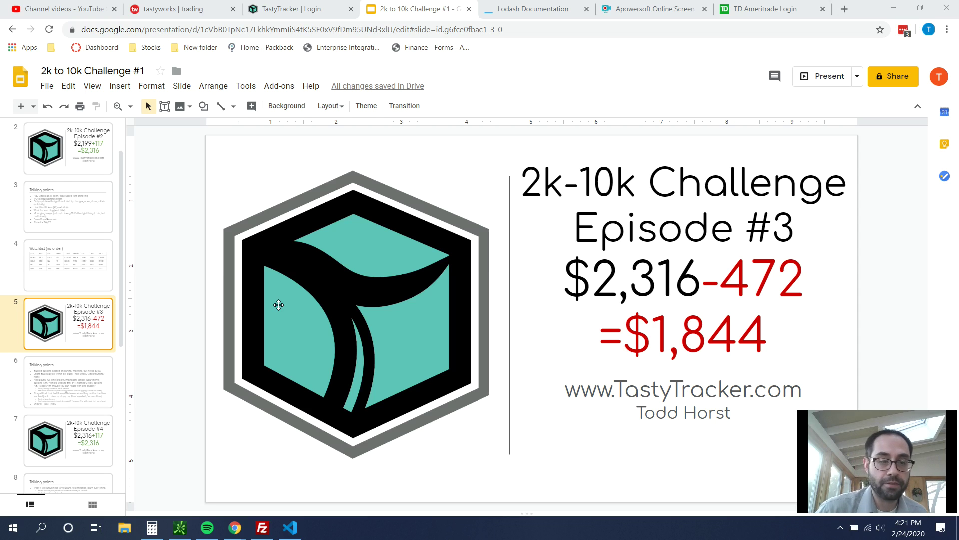
Step: Show slide 6, the Talking points list ending with 'Show it - TW/TT/ToS'
left_click(88, 389)
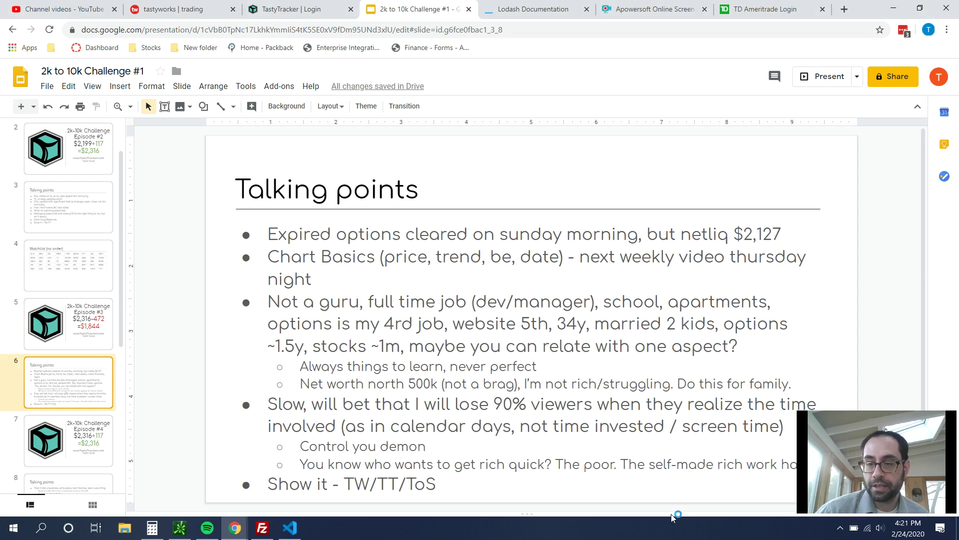
mouse_move(856, 481)
left_click_drag(862, 453, 849, 166)
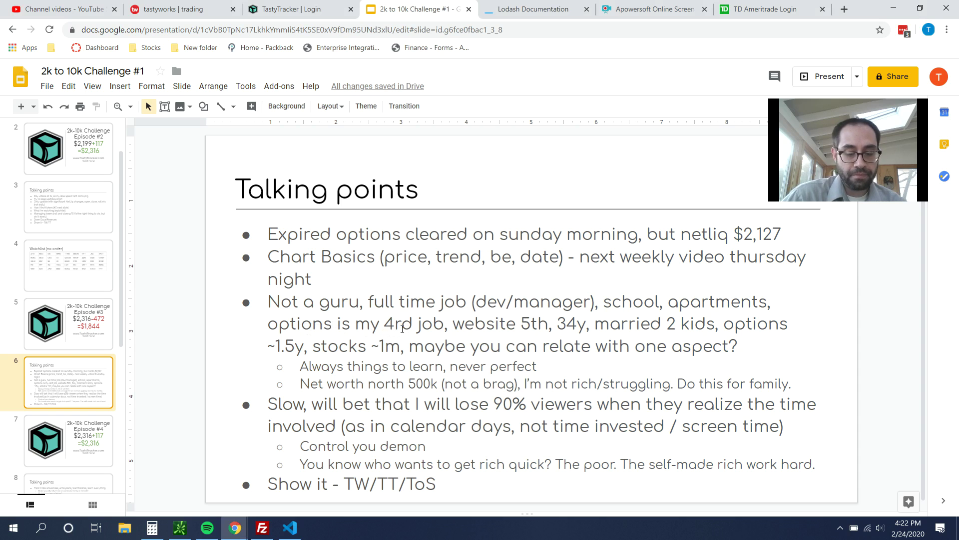
Step: Correct '4rd job' to '4th job' in the third bullet, then select 'website 5th'
left_click_drag(395, 329, 402, 329)
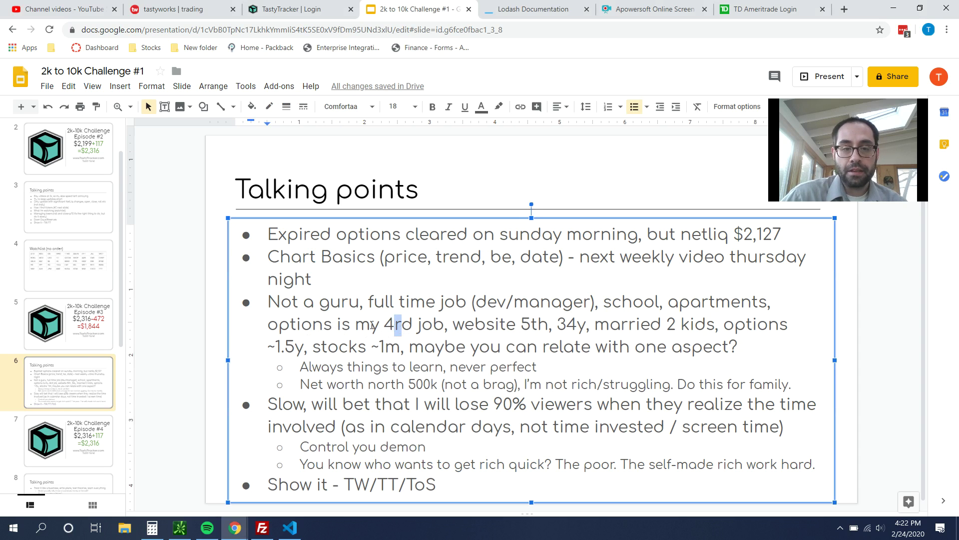
left_click(414, 325)
key("BackSpace")
key("BackSpace")
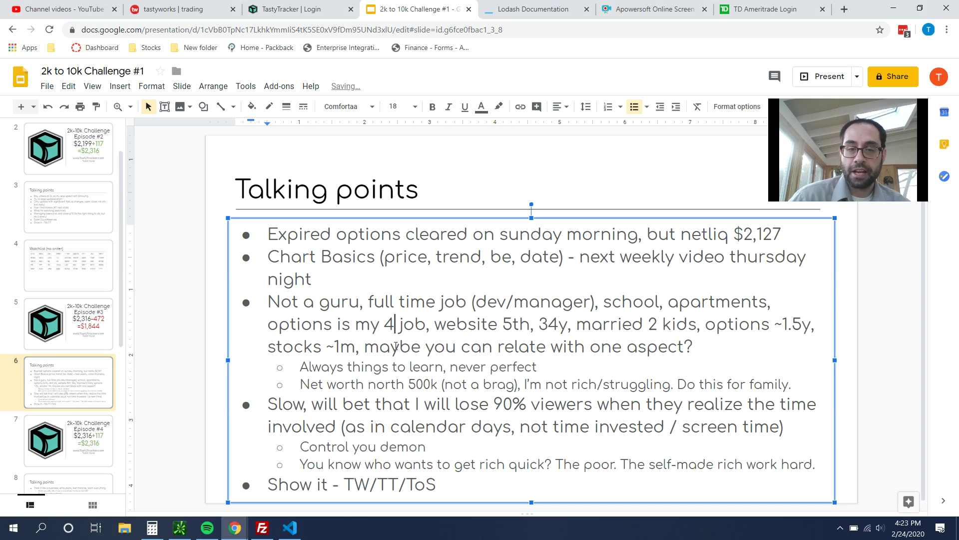
type("th")
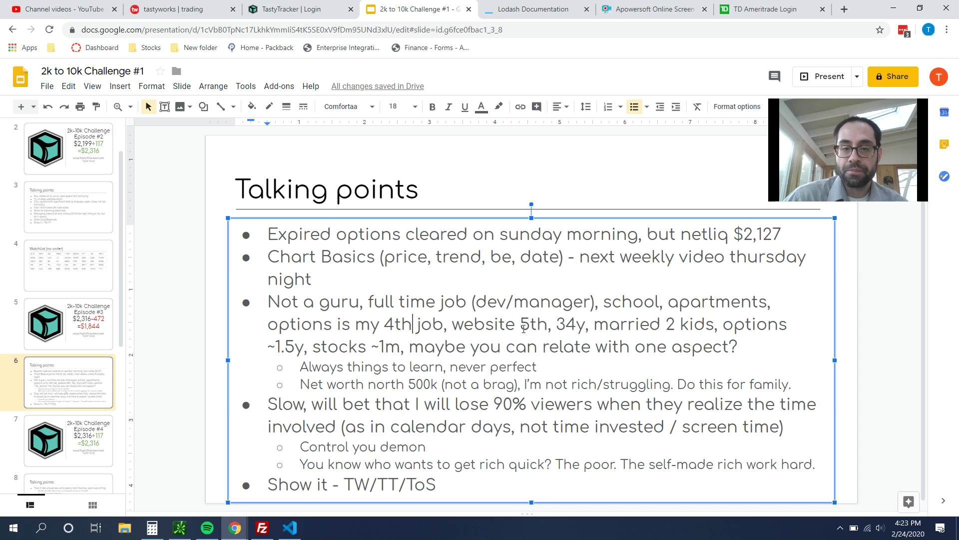
left_click_drag(548, 325, 462, 320)
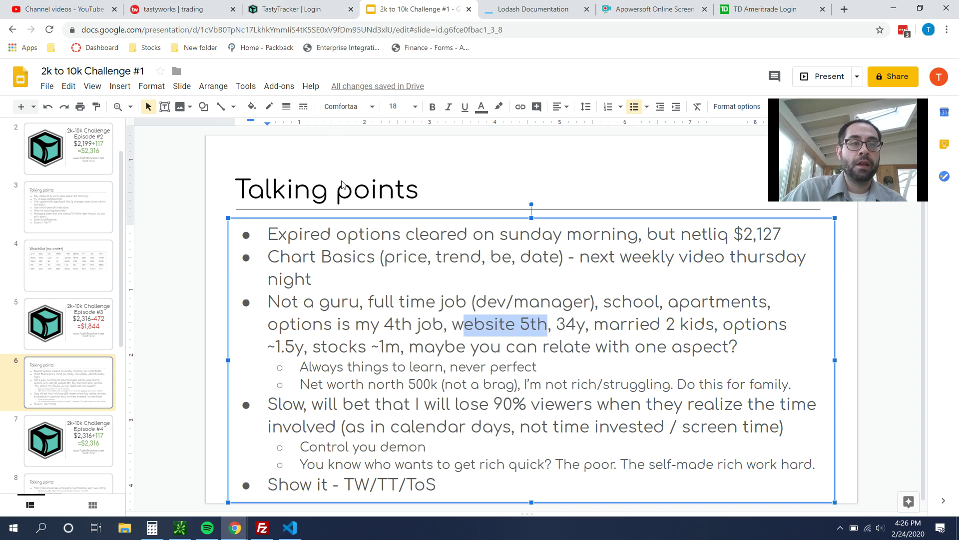
Step: Return to the tastyworks portfolio page, scroll through the positions, and bring the AMD trade window forward
left_click(156, 7)
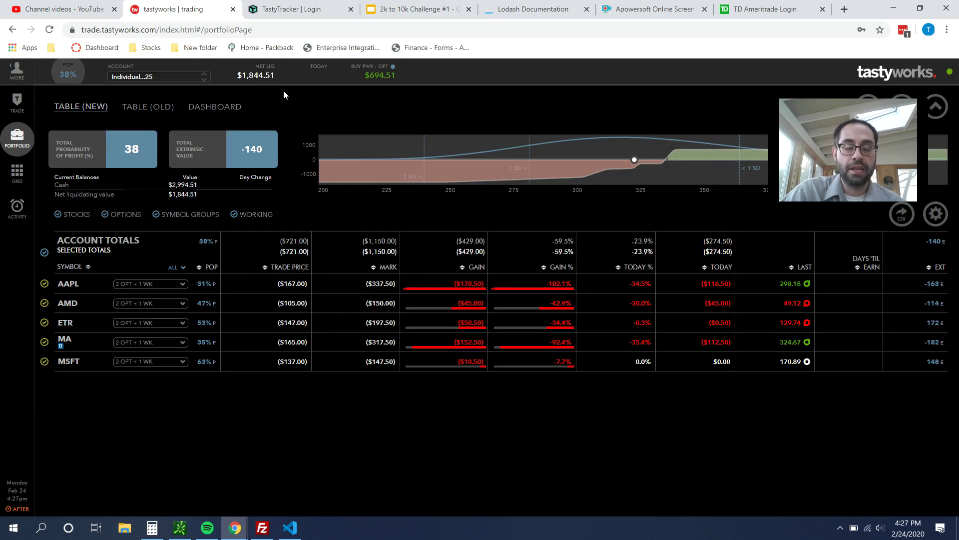
left_click(405, 11)
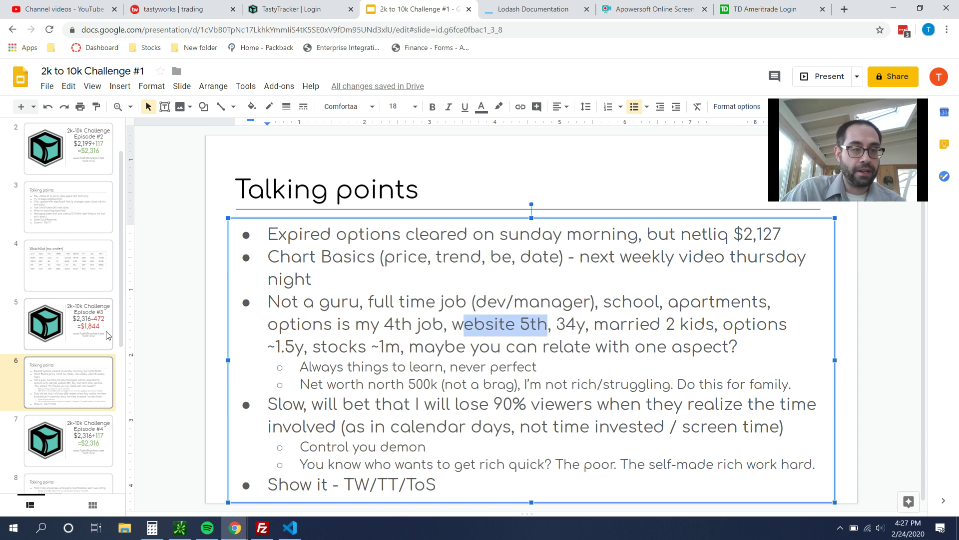
left_click(135, 4)
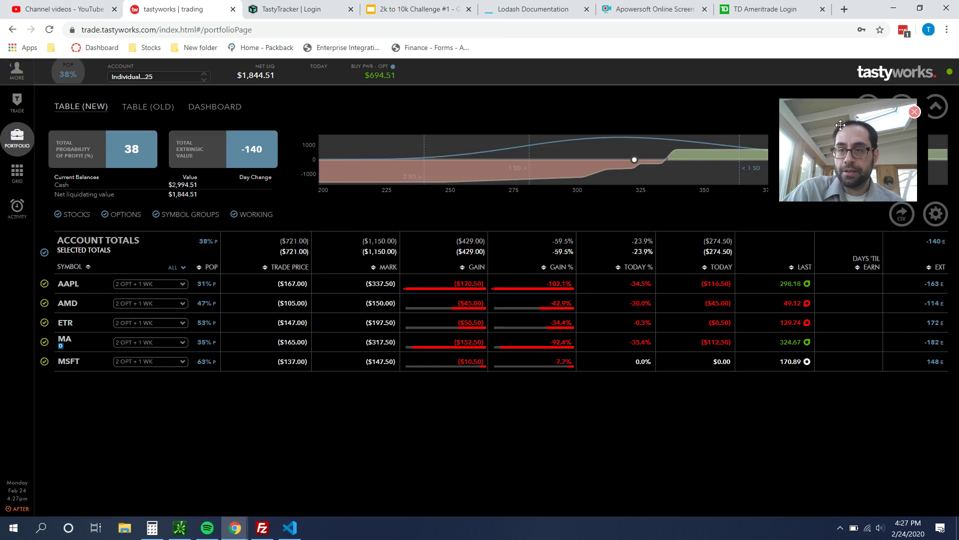
left_click_drag(842, 198, 847, 486)
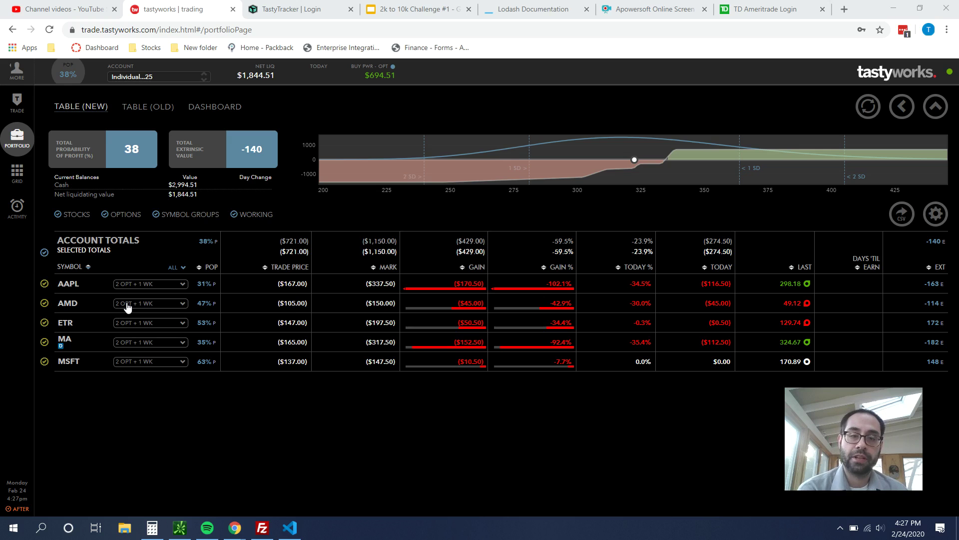
left_click(71, 308)
Step: Change the AMD option chain expiration from Feb 28 '20 to Apr 17 '20
left_click(70, 308)
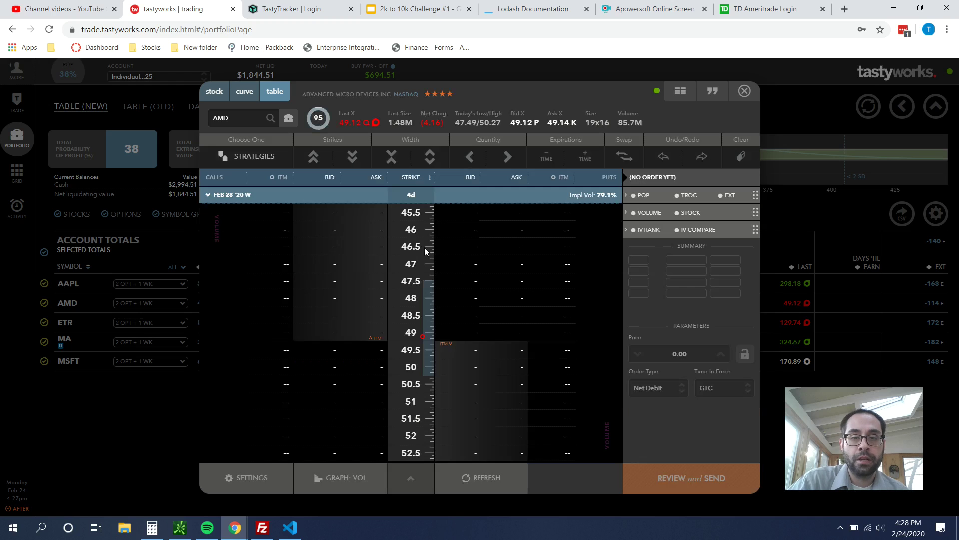
left_click(235, 195)
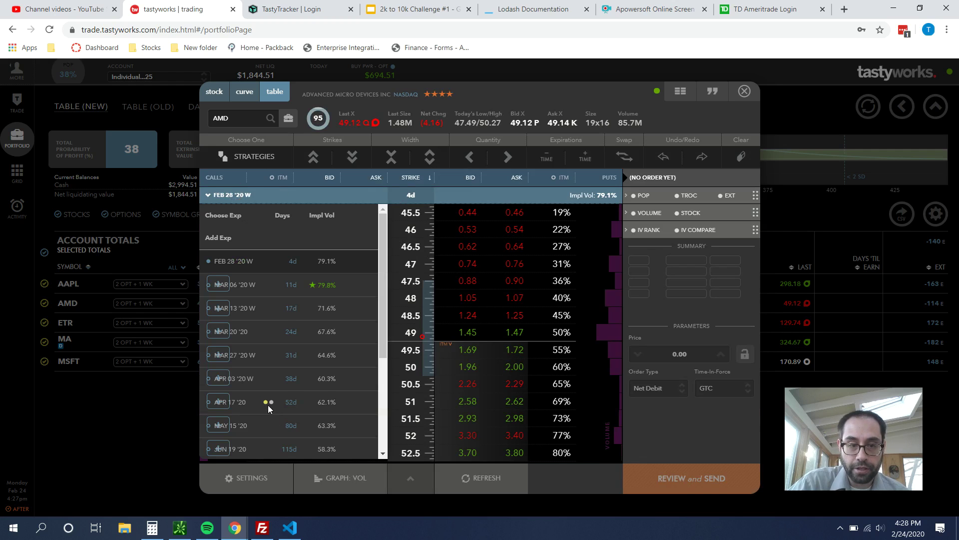
left_click(267, 405)
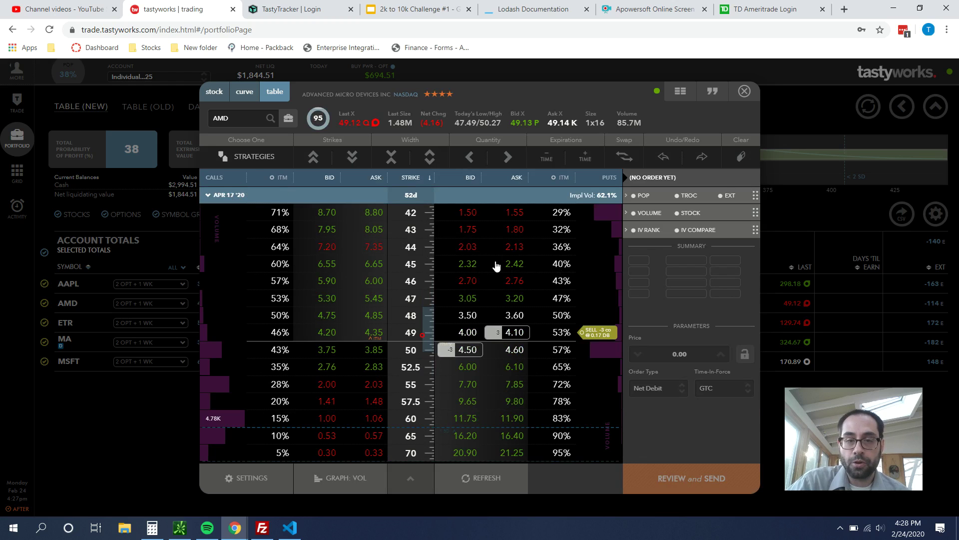
Step: Stage a sell put vertical: sell the Apr 17 46 put, buy the 45 put, 0.36 credit
left_click(480, 269)
left_click(516, 250)
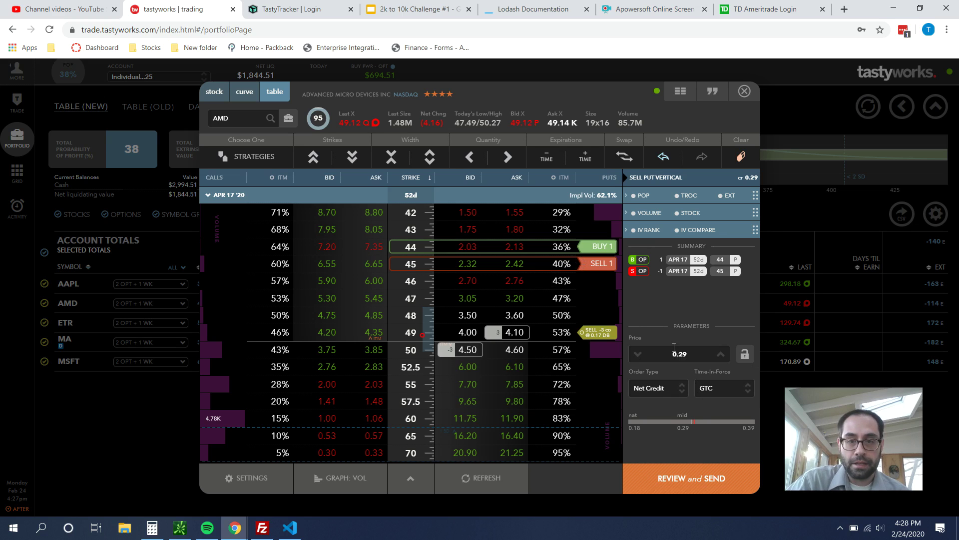
left_click(352, 159)
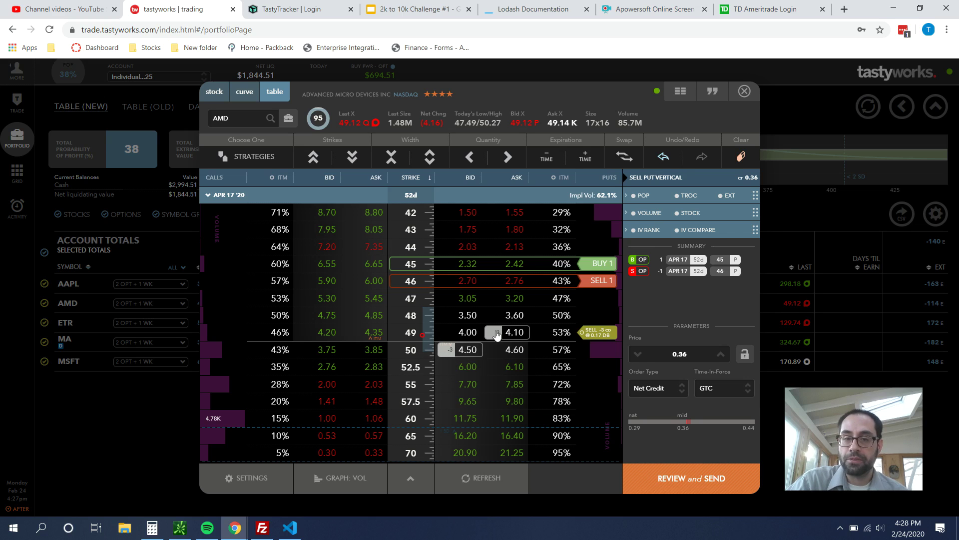
Step: Close the AMD trade window and include only the MSFT position in the totals
left_click(745, 92)
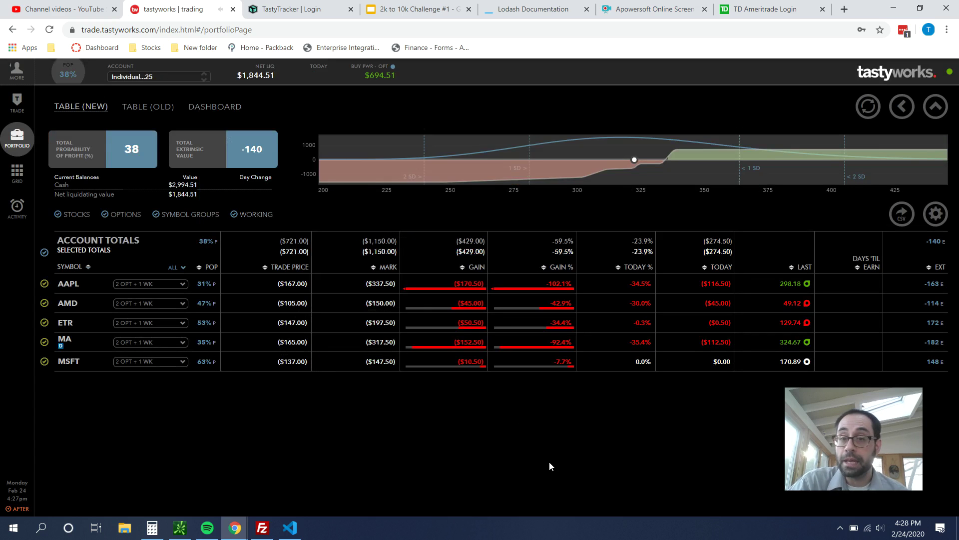
left_click(44, 253)
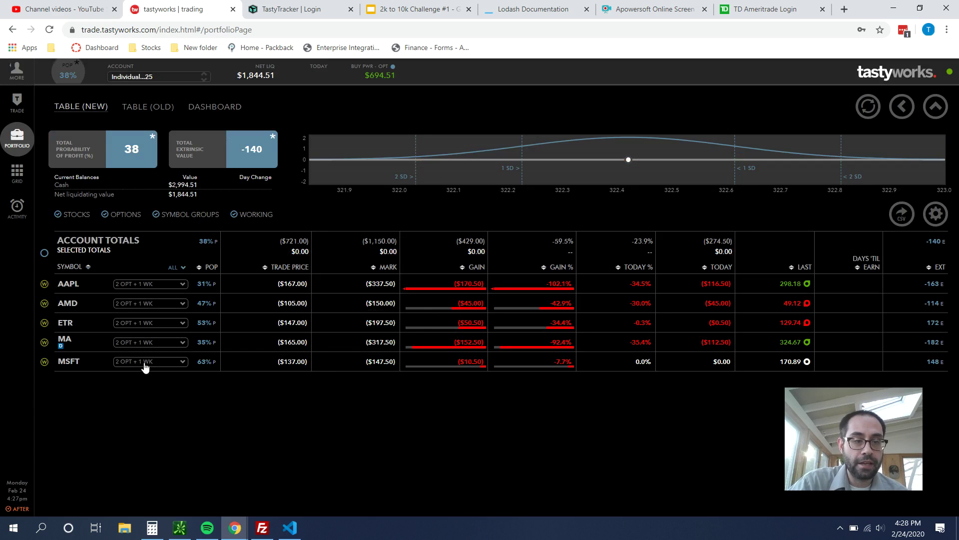
left_click(44, 361)
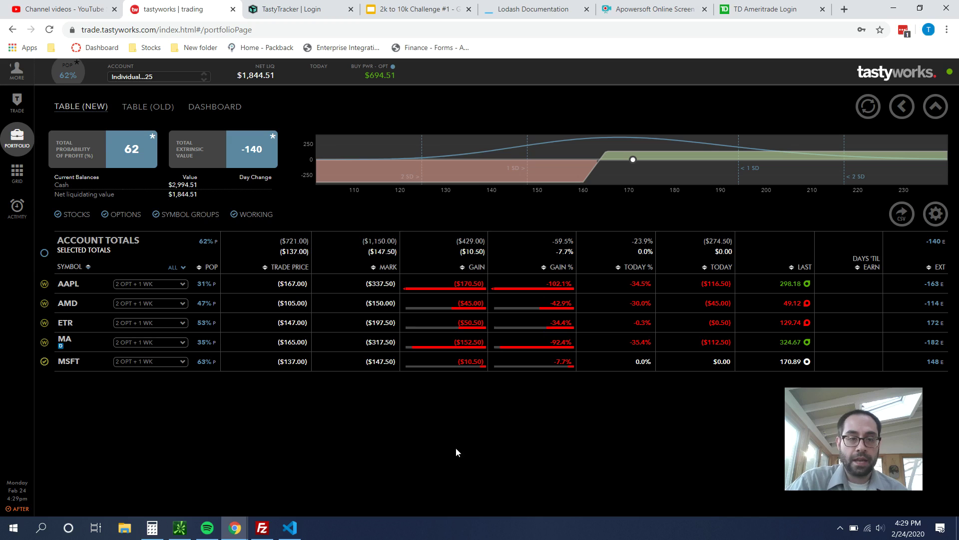
Step: Expand and collapse the MSFT position's legs, then dismiss the performance warning
left_click(171, 363)
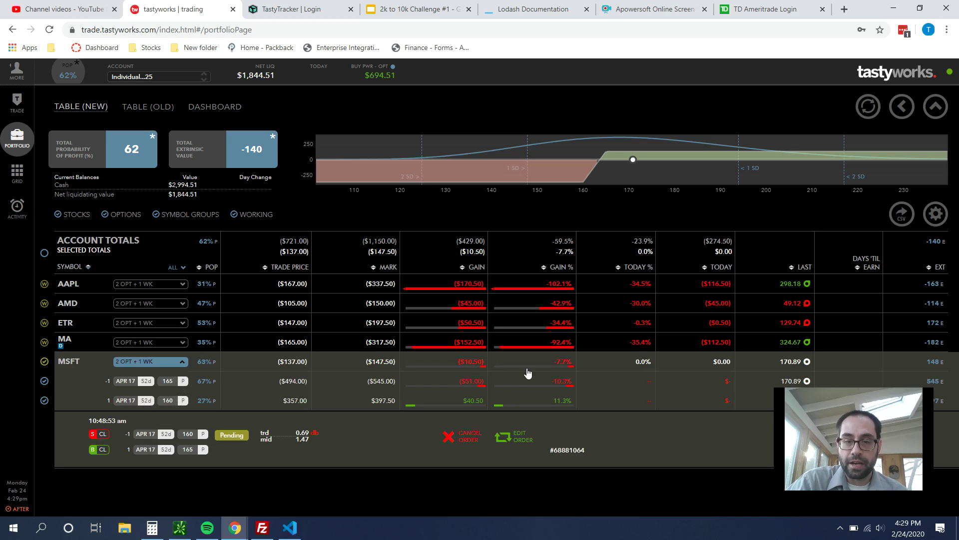
left_click(175, 367)
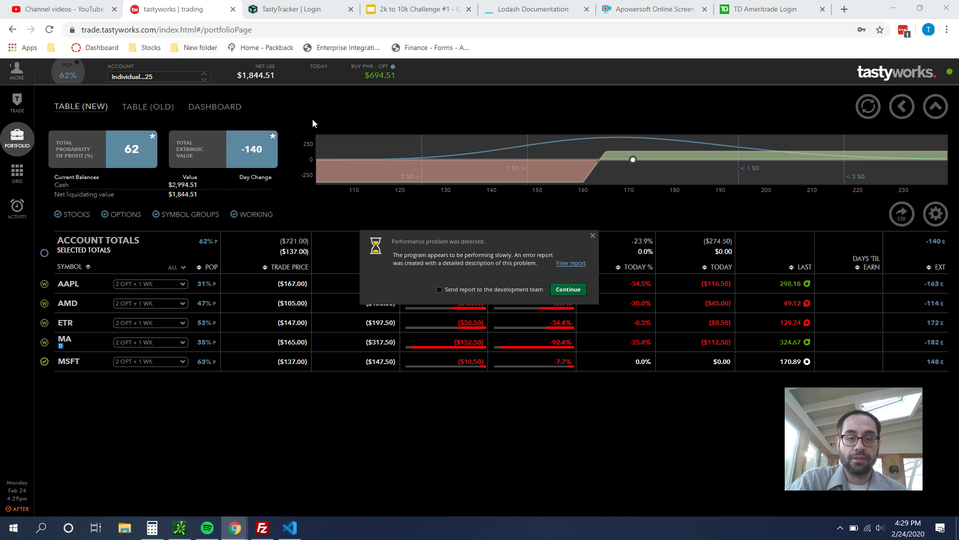
left_click(575, 292)
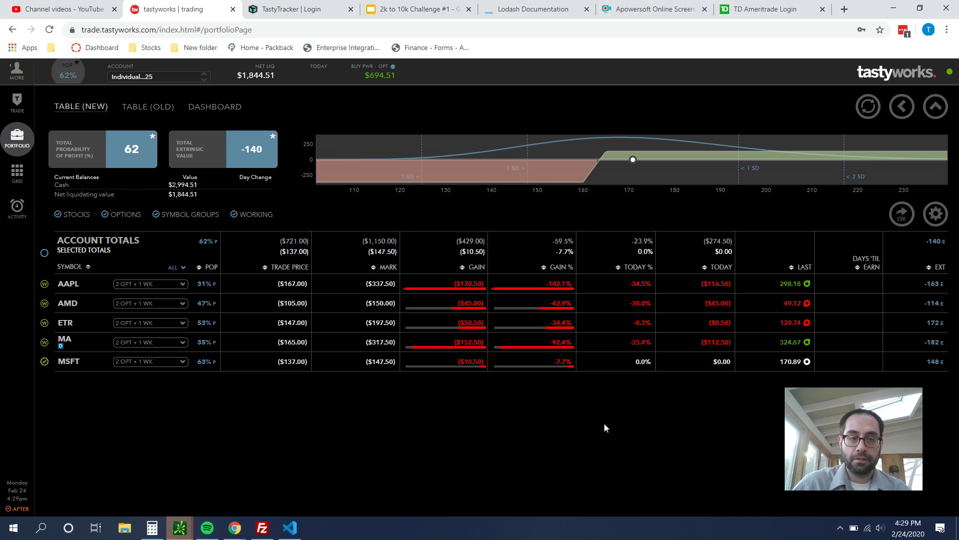
Step: Bring the thinkorswim window forward and load MSFT (170.89) on the chart in place of AMD
mouse_move(182, 526)
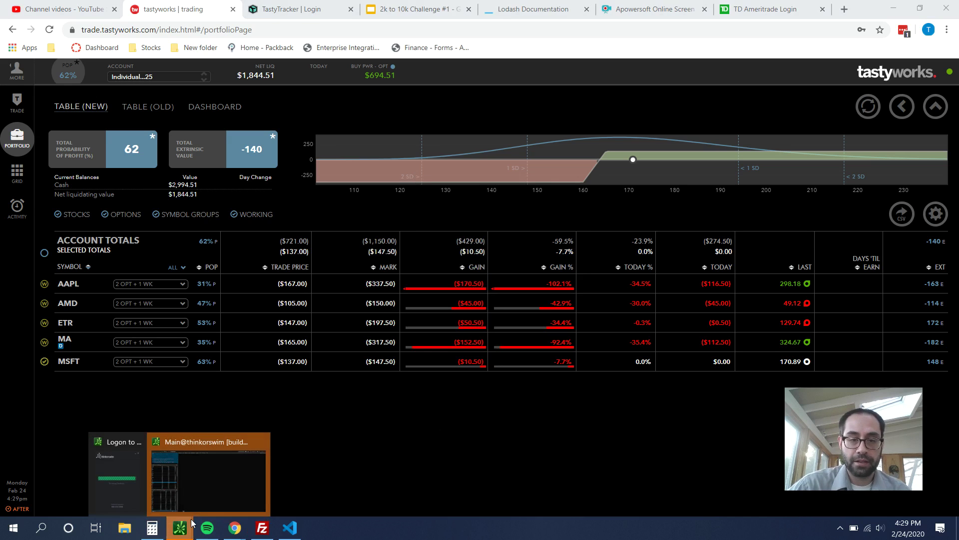
left_click(206, 499)
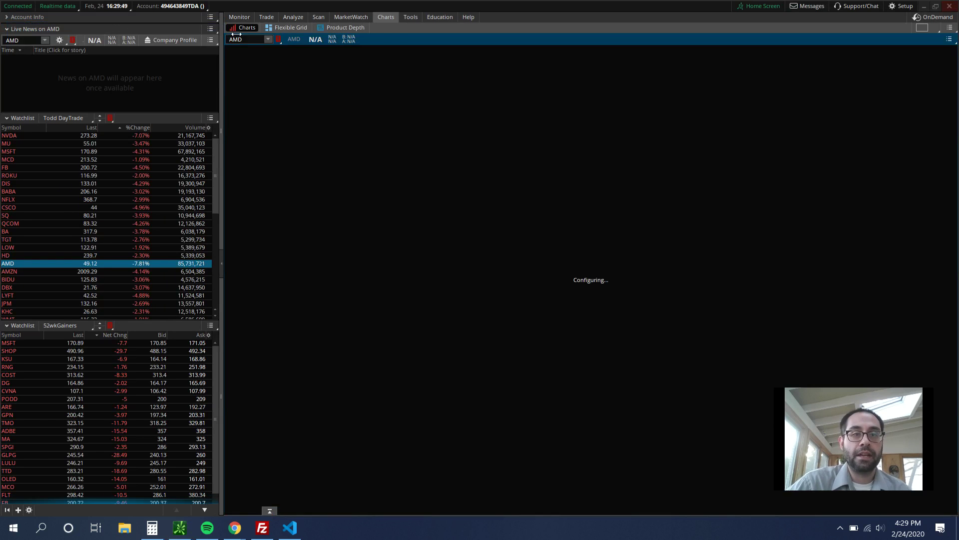
right_click(251, 40)
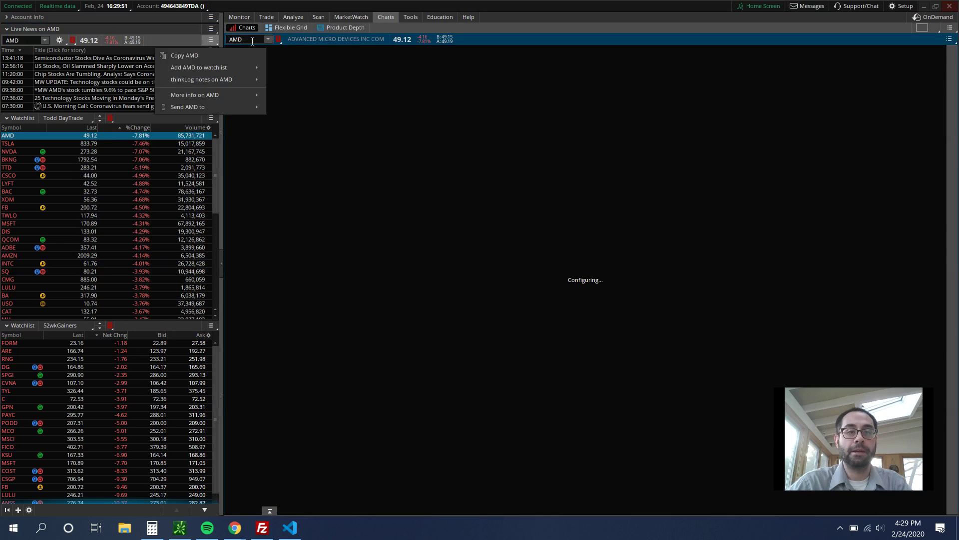
left_click(251, 40)
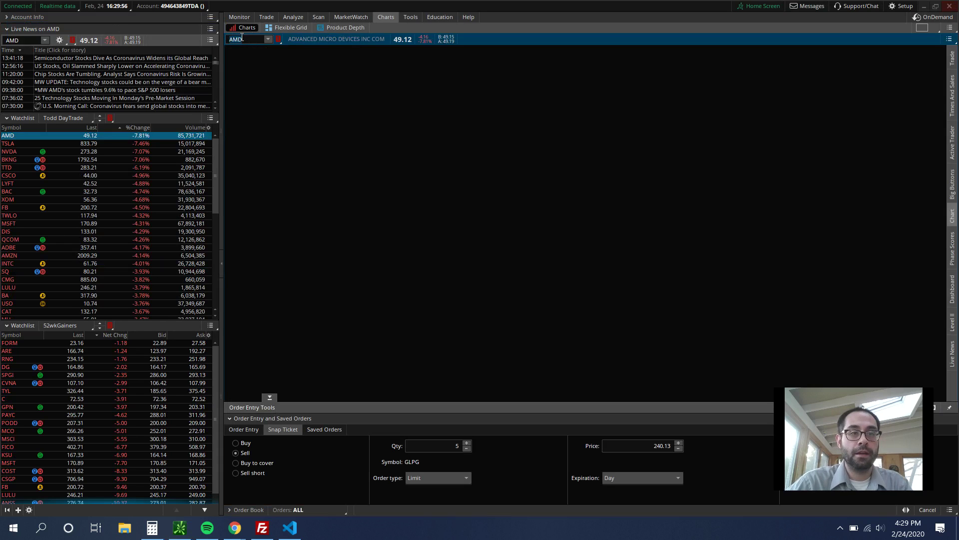
type("MSF")
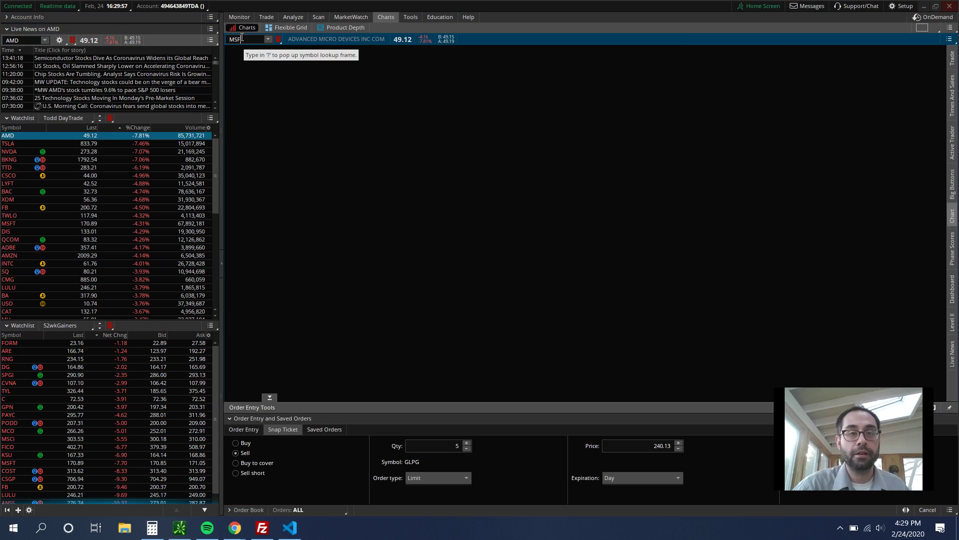
type("T")
key("Return")
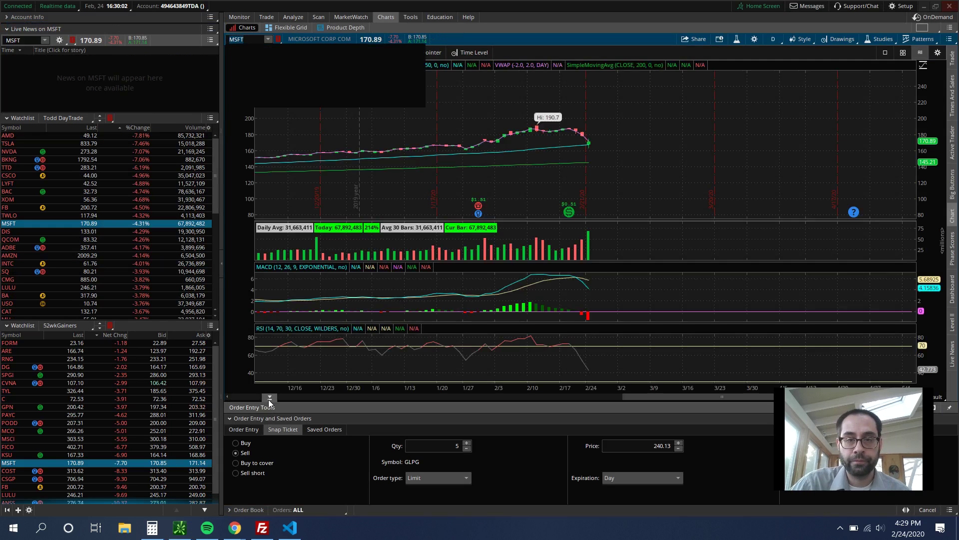
Step: Hide the Order Entry Tools panel below the chart and dismiss the symbol suggestions
left_click(268, 398)
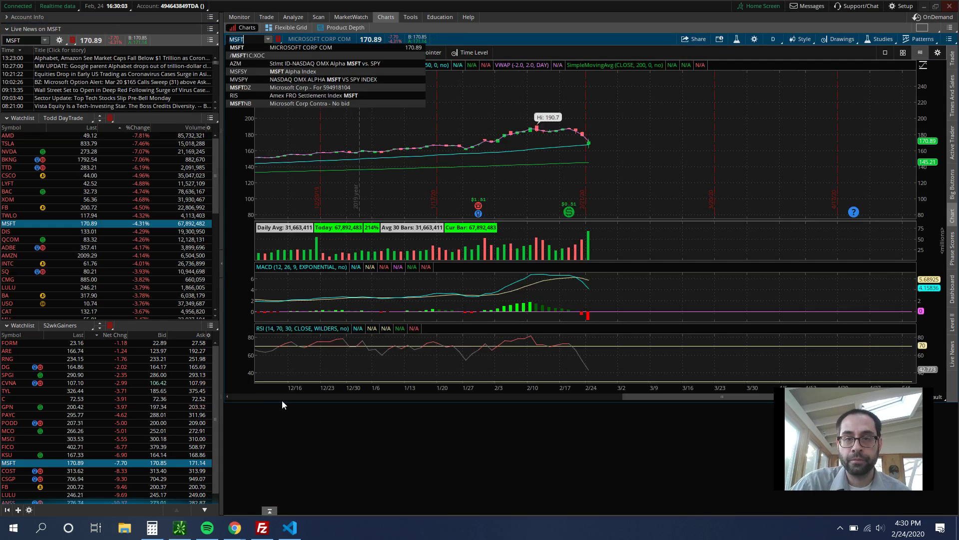
left_click(569, 148)
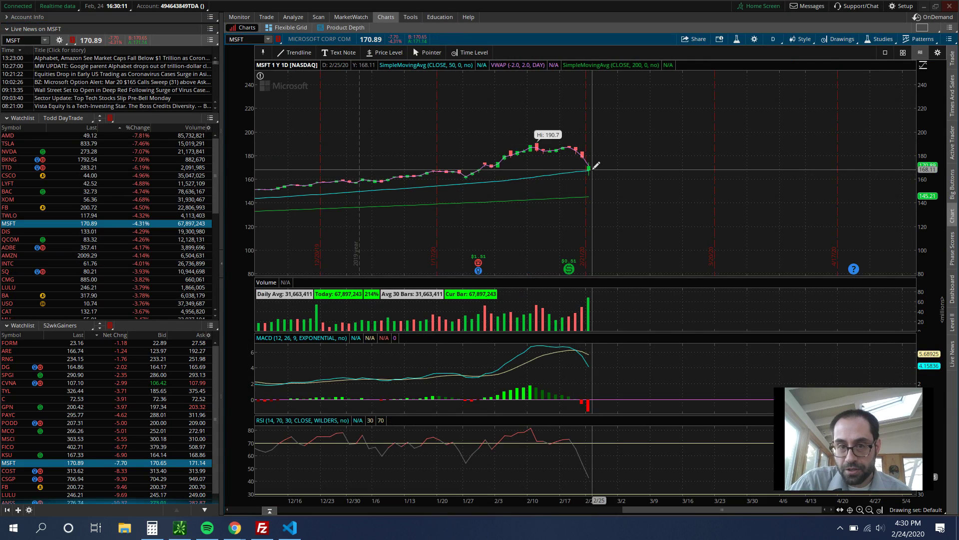
scroll(596, 165, "up", 3)
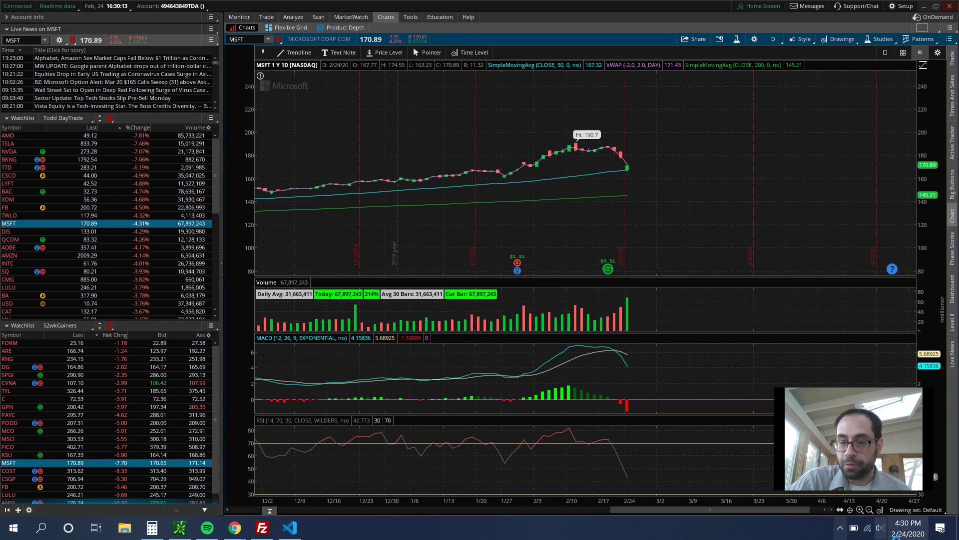
Step: Zoom the MSFT daily chart out twice, then box-zoom to late November through early March
left_click(870, 509)
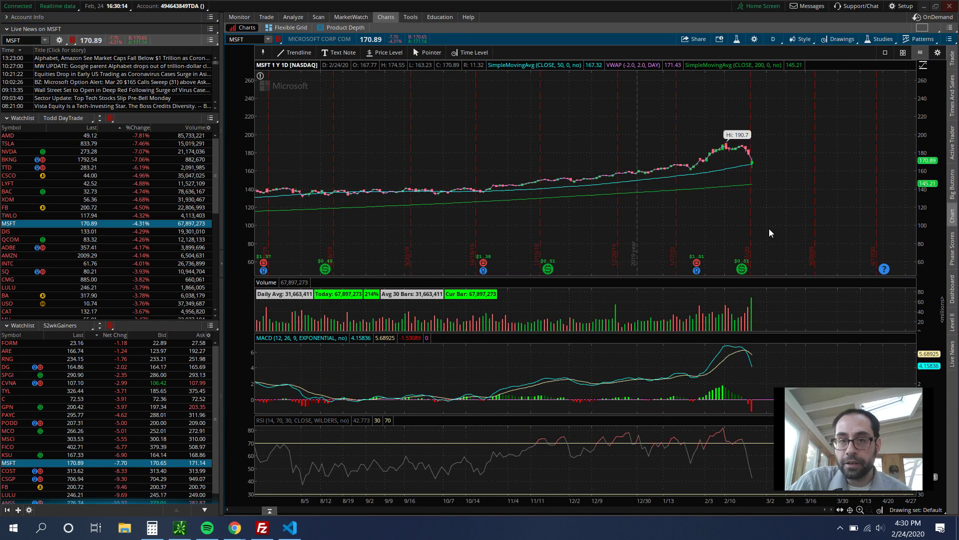
left_click(870, 509)
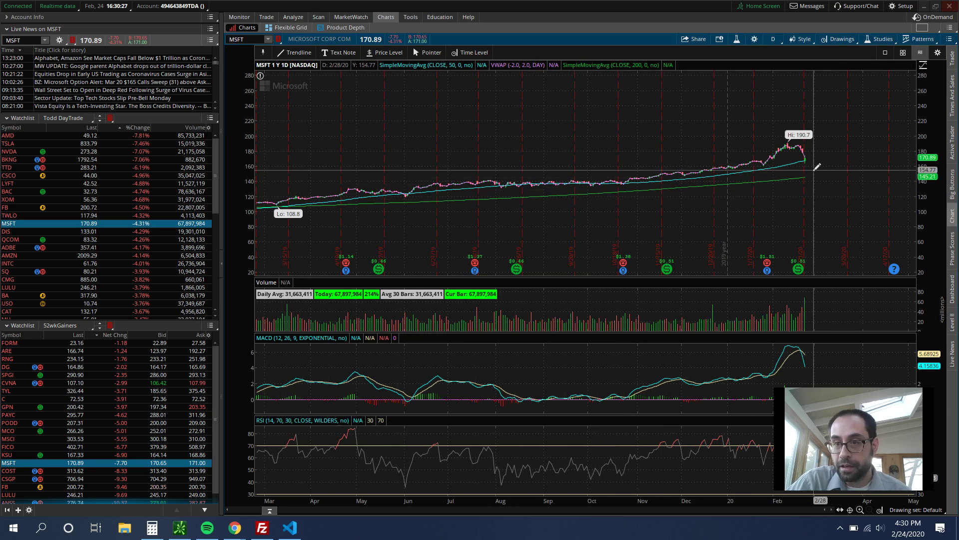
left_click(877, 512)
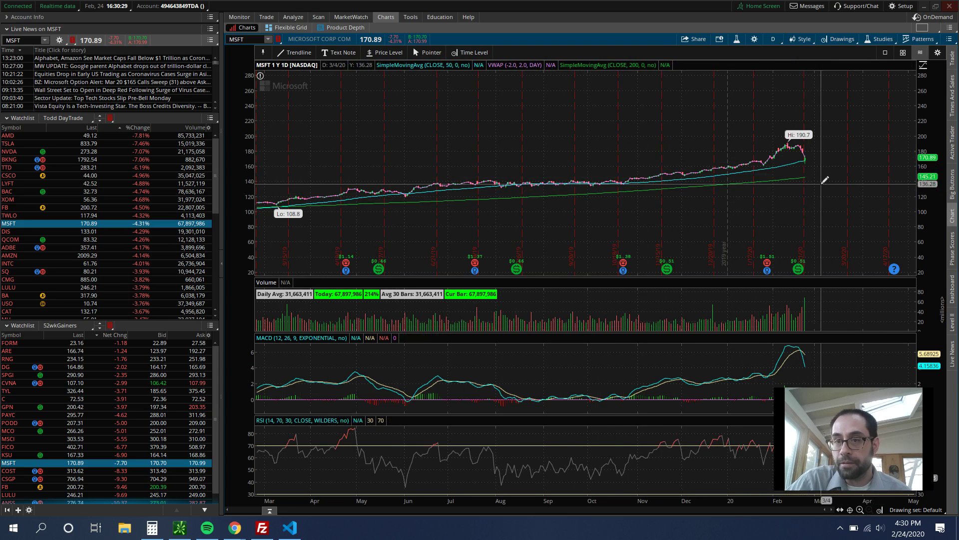
mouse_move(822, 175)
left_mouse_down()
mouse_move(672, 207)
mouse_move(681, 212)
left_mouse_up()
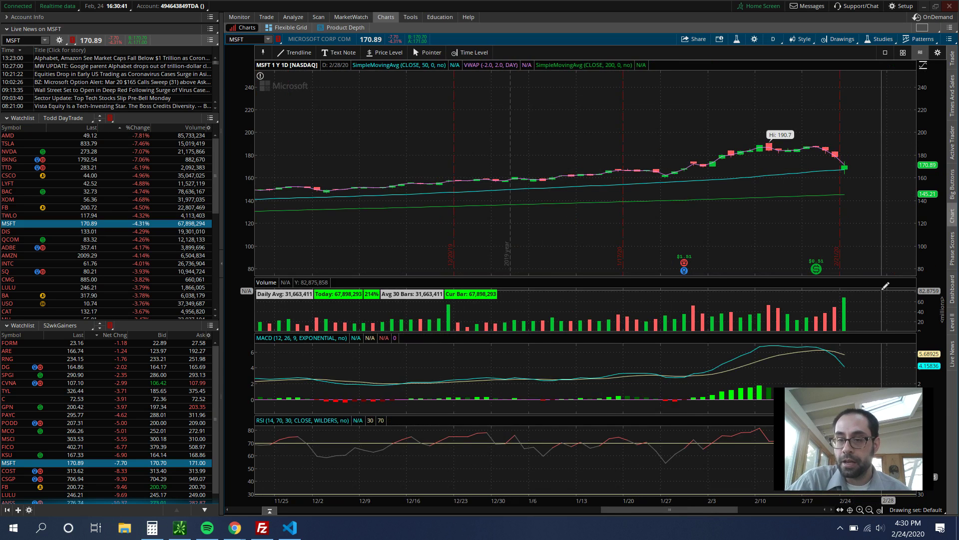
left_click_drag(863, 427, 566, 413)
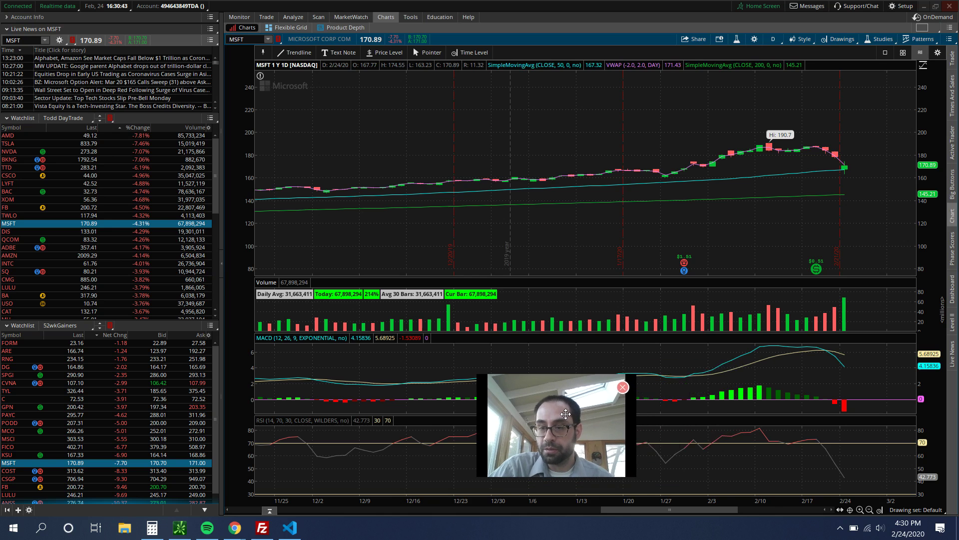
scroll(841, 444, "down", 3)
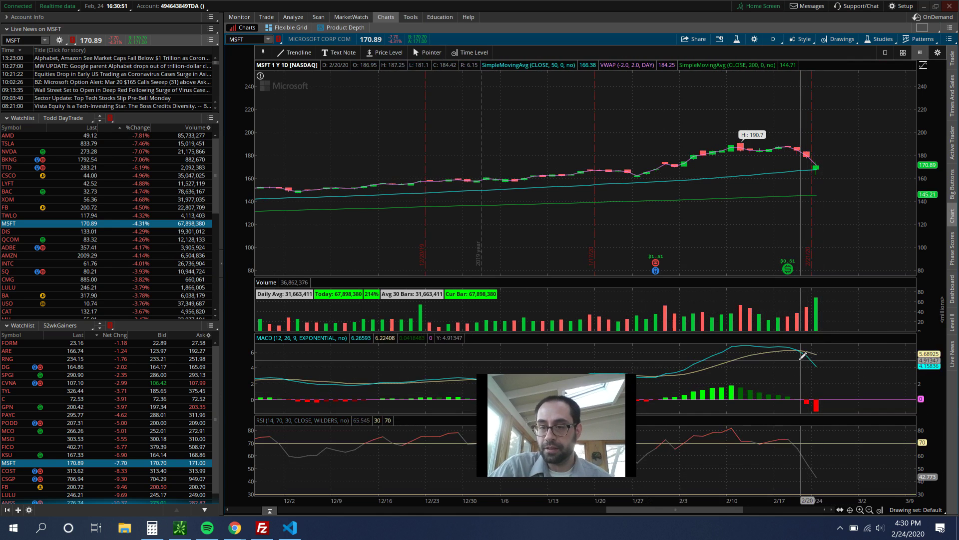
left_click_drag(549, 431, 465, 453)
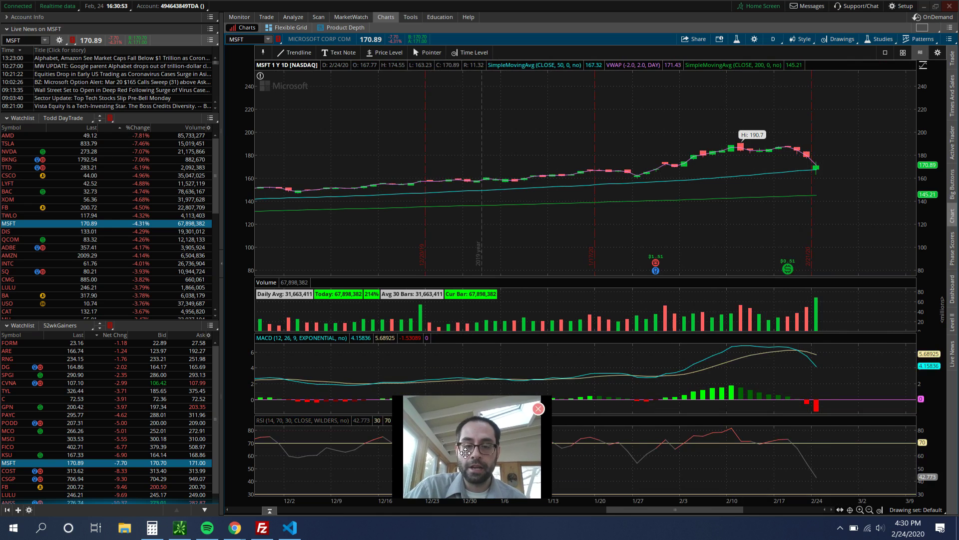
mouse_move(237, 530)
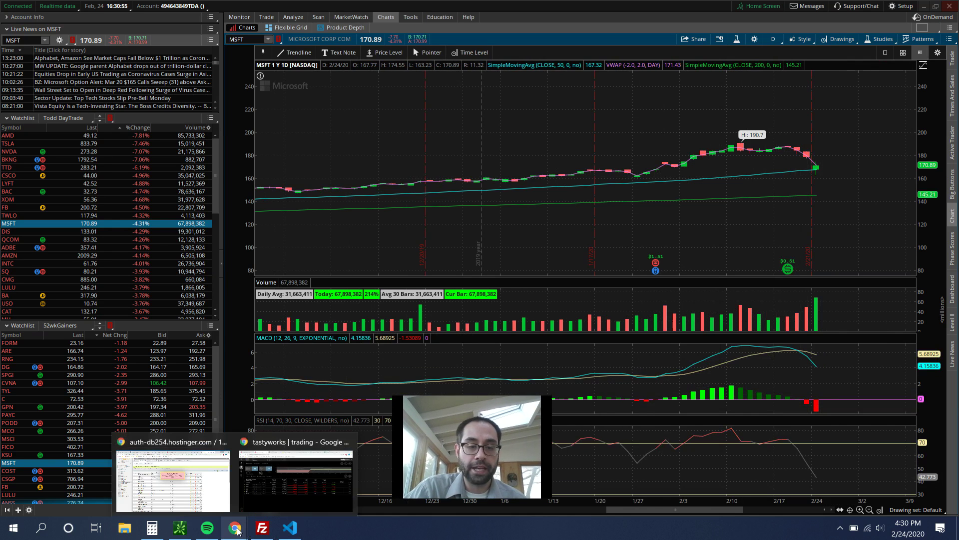
Step: Bring tastyworks forward to show the portfolio table with MSFT's spread at 63% probability
left_click(253, 505)
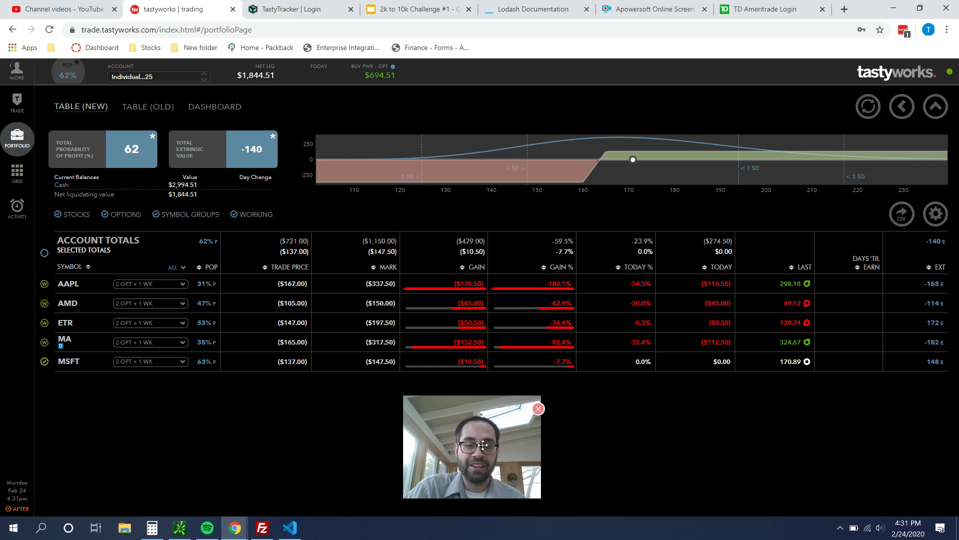
left_click_drag(518, 469, 926, 479)
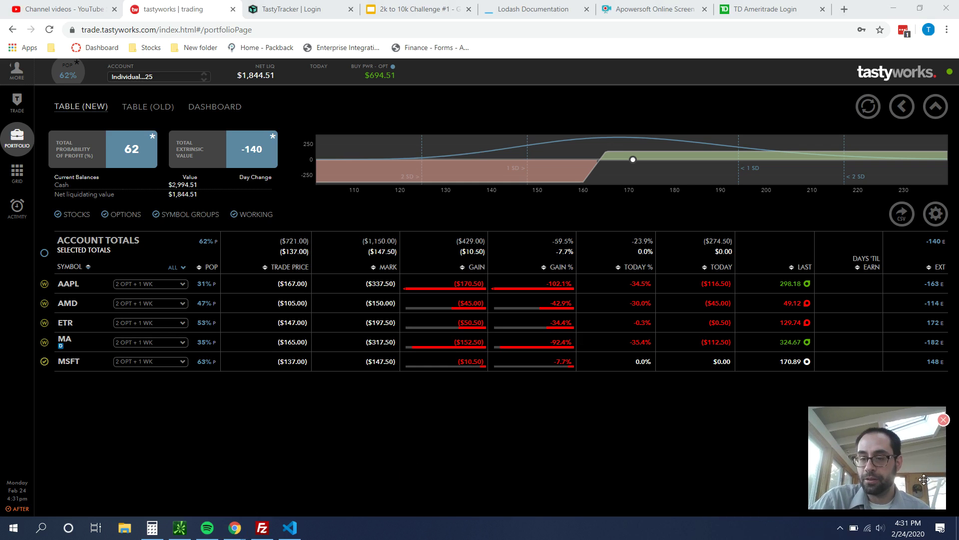